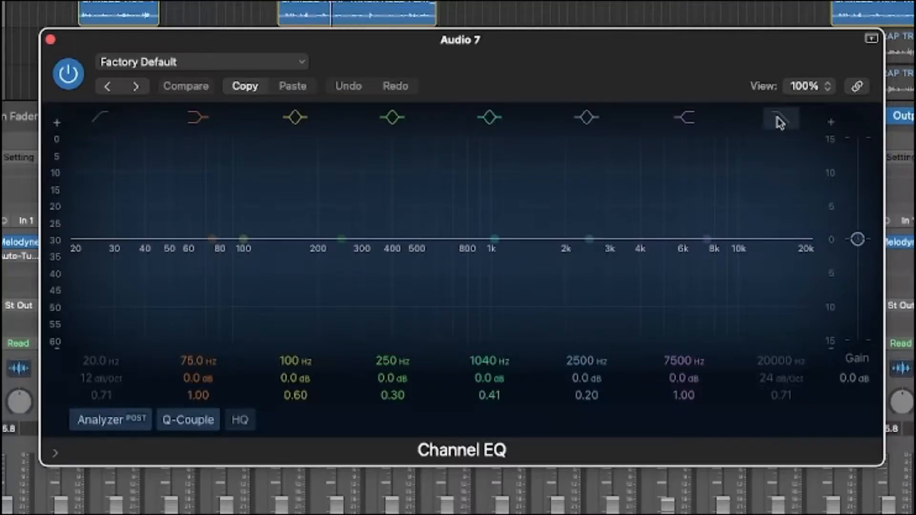
# Step: Enable the low-cut and high-cut filters and sweep their cutoffs inward, bringing the high cut down to about 3240 Hz
pyautogui.click(779, 119)
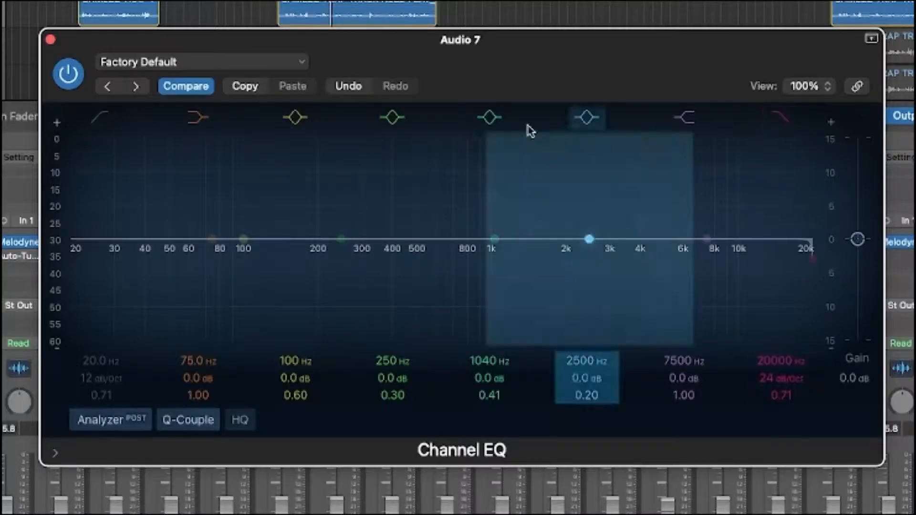
pyautogui.click(95, 122)
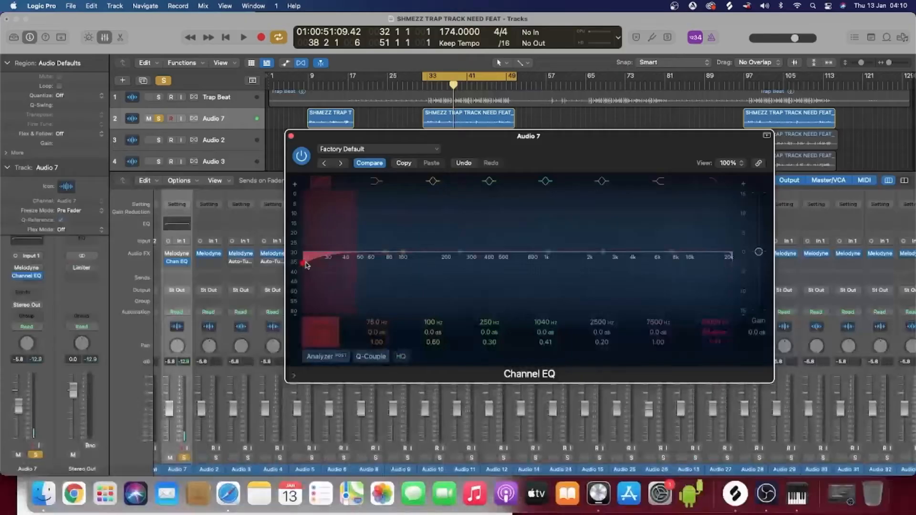
pyautogui.moveTo(72, 259); pyautogui.dragTo(245, 258)
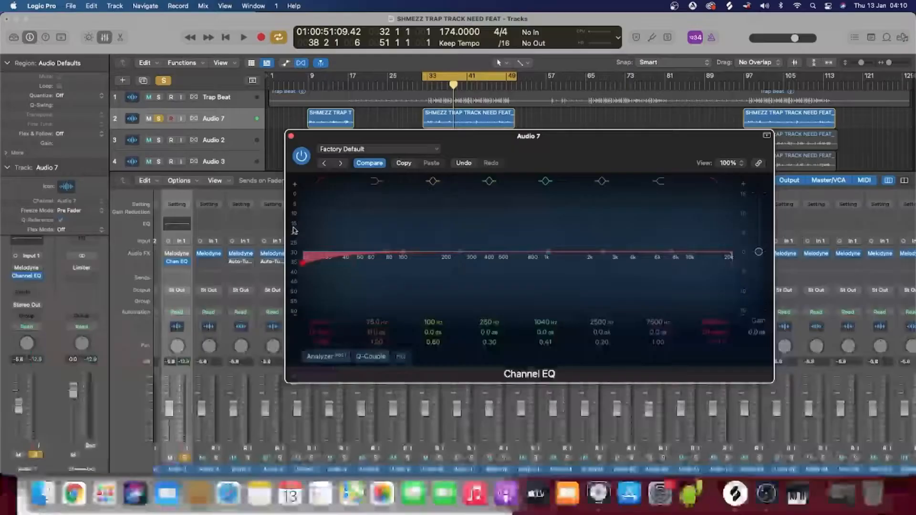
pyautogui.click(314, 185)
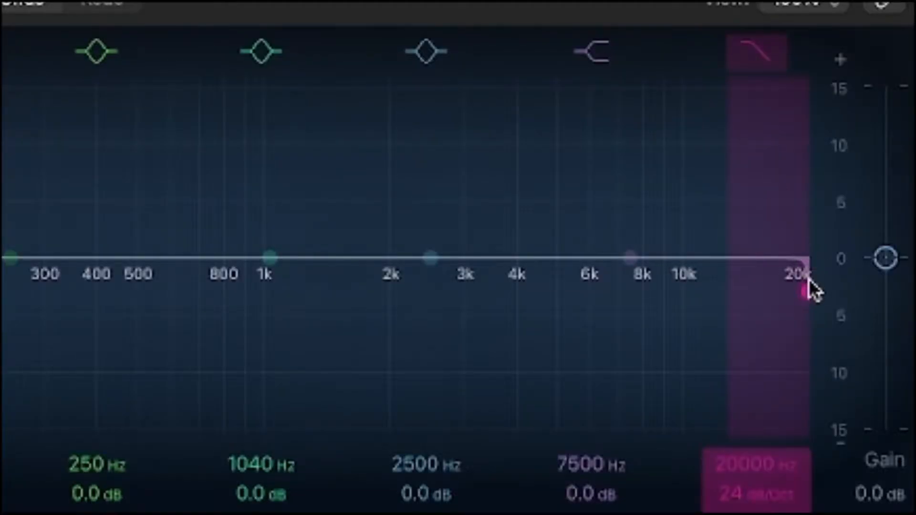
pyautogui.moveTo(808, 290); pyautogui.dragTo(483, 299)
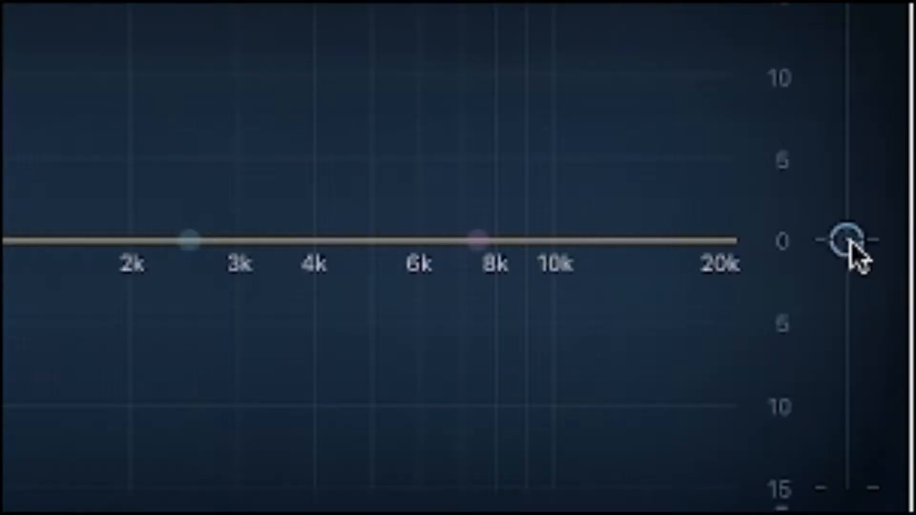
# Step: Raise the equalizer's master gain to about +11.6 dB and bring it back down to about +0.4 dB
pyautogui.moveTo(848, 243); pyautogui.dragTo(854, 132)
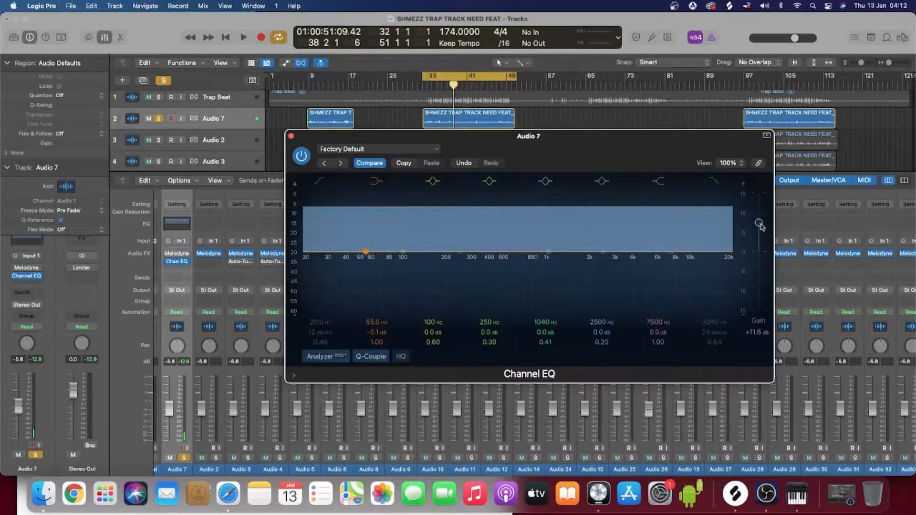
pyautogui.moveTo(761, 226); pyautogui.dragTo(765, 254)
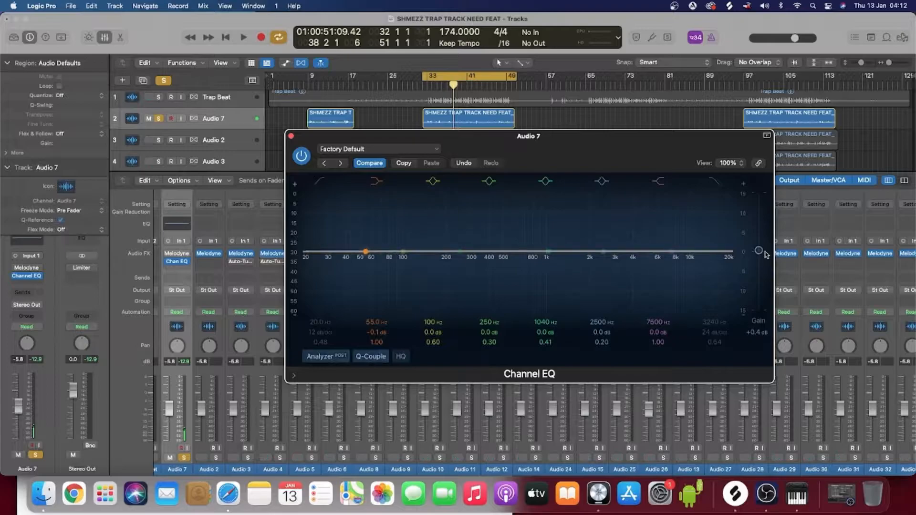
# Step: Boost 240 Hz by 5.9 dB and 2440 Hz by 4.4 dB with a Q of 2.90, and lower the master gain to -2.5 dB
pyautogui.moveTo(489, 251); pyautogui.dragTo(456, 230)
pyautogui.moveTo(546, 253); pyautogui.dragTo(607, 237)
pyautogui.moveTo(546, 342); pyautogui.dragTo(545, 330)
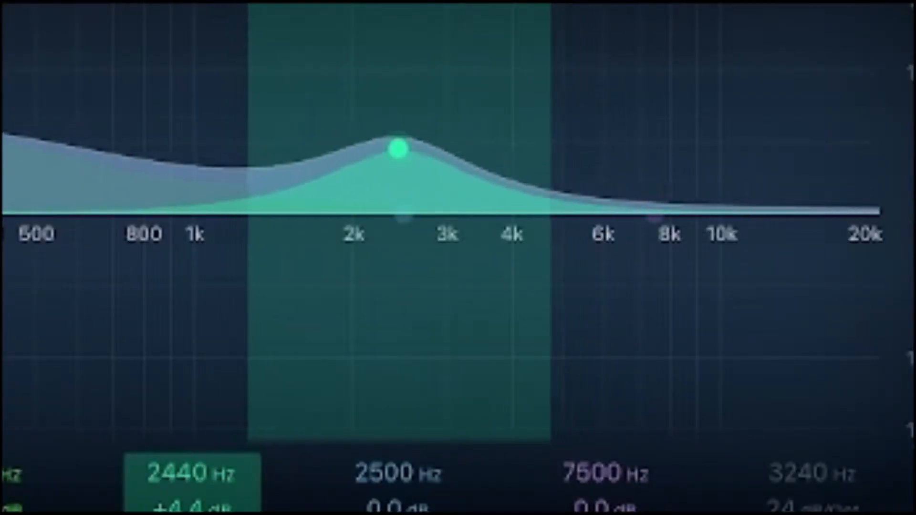
pyautogui.moveTo(191, 513); pyautogui.dragTo(190, 506)
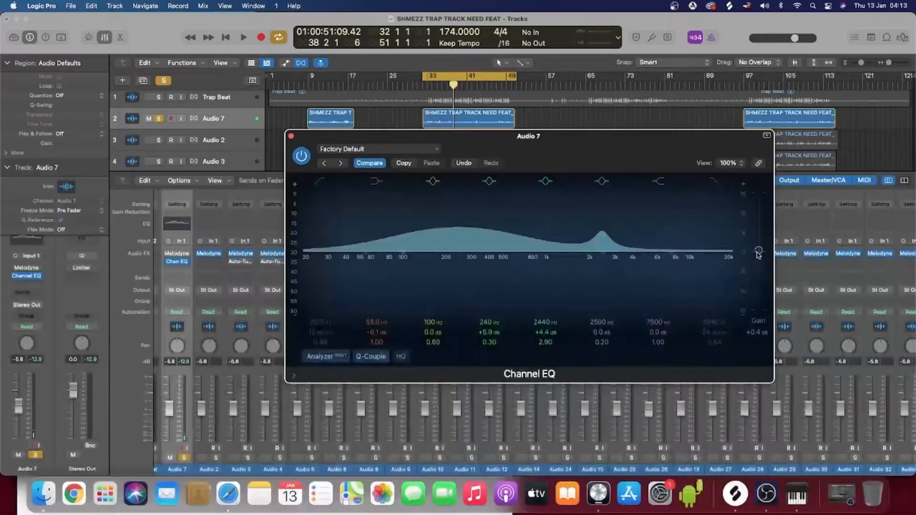
pyautogui.moveTo(760, 251); pyautogui.dragTo(759, 260)
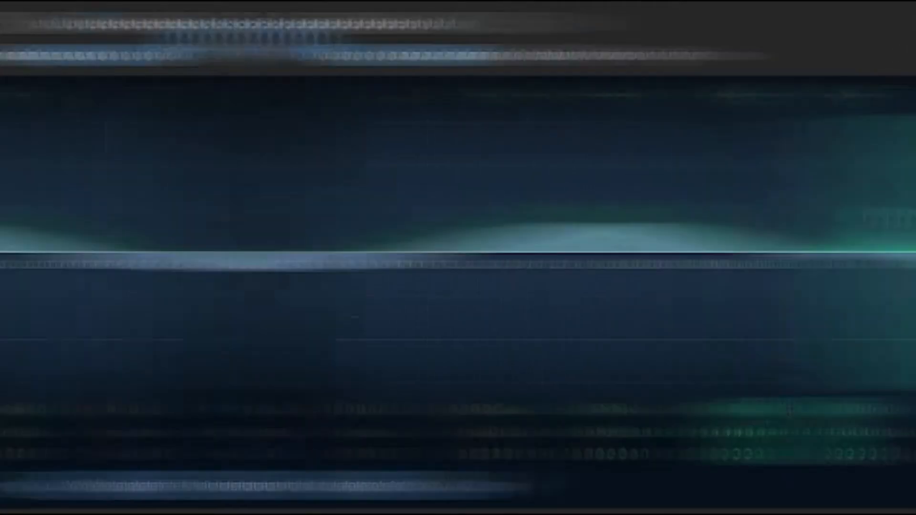
# Step: Recall the Channel EQ's default settings to clear the curve
pyautogui.click(181, 23)
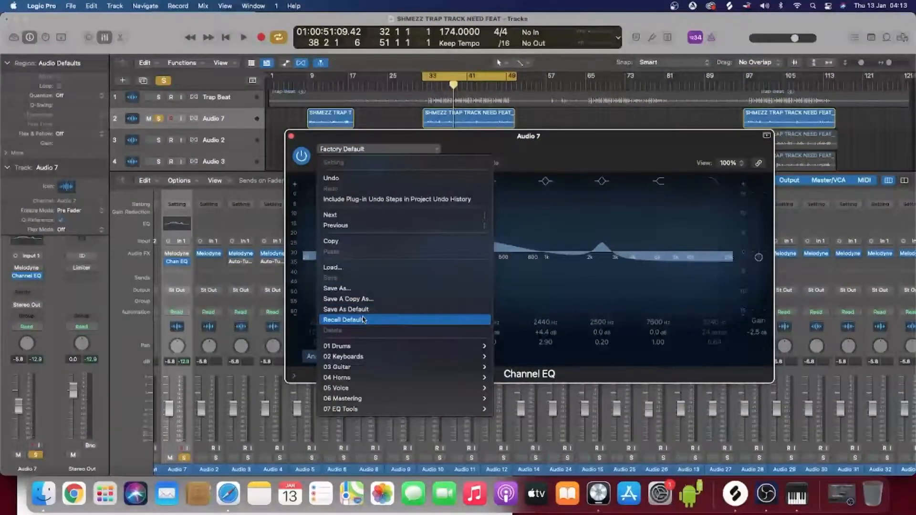
pyautogui.click(363, 319)
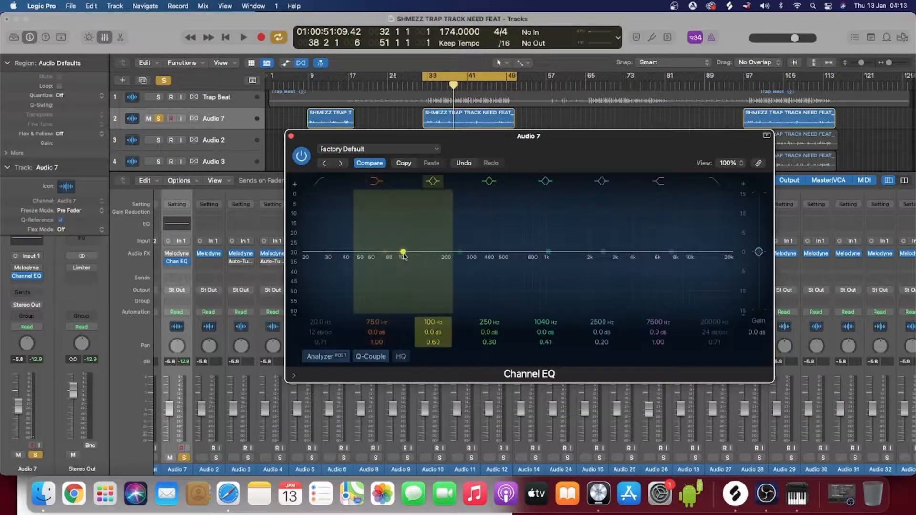
# Step: Boost the 100 Hz bell band by 5.8 dB at 147 Hz, narrow its Q to 90, and set the low shelf's Q to 1.20
pyautogui.moveTo(403, 252); pyautogui.dragTo(427, 229)
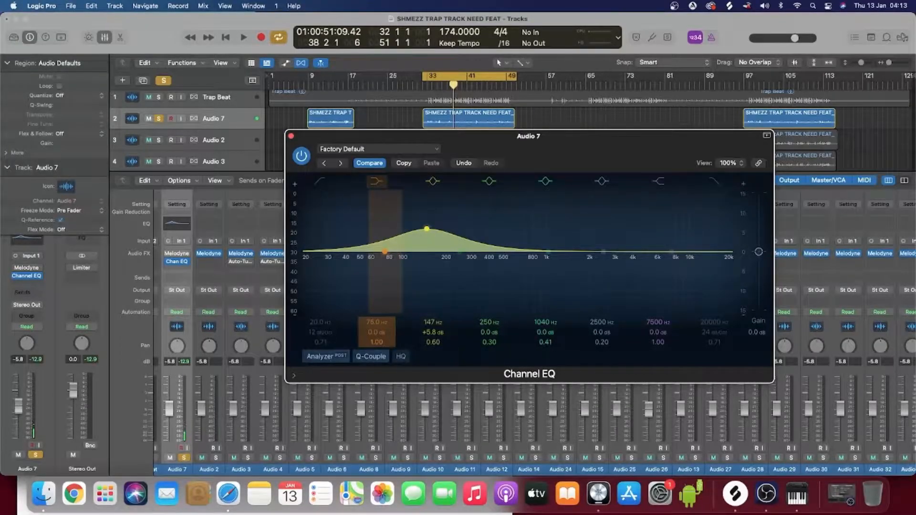
pyautogui.moveTo(376, 342); pyautogui.dragTo(376, 346)
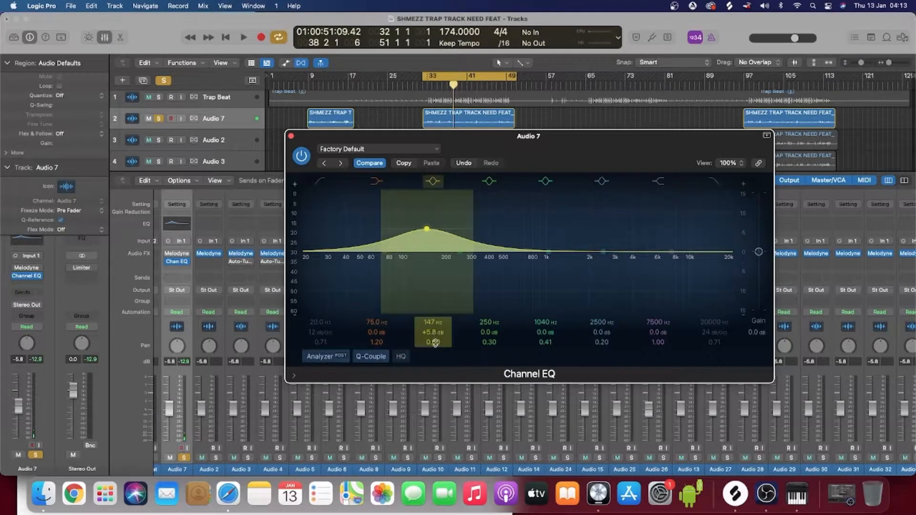
pyautogui.moveTo(437, 342); pyautogui.dragTo(437, 362)
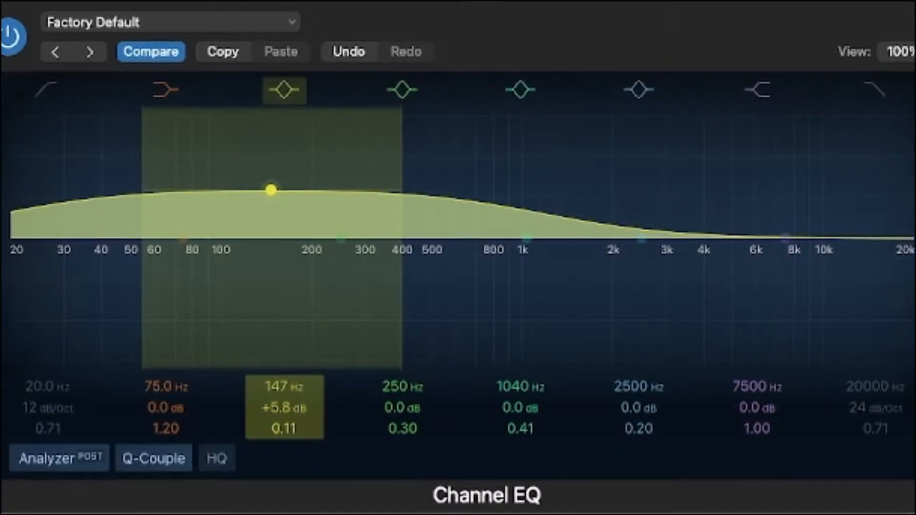
pyautogui.moveTo(284, 429); pyautogui.dragTo(283, 364)
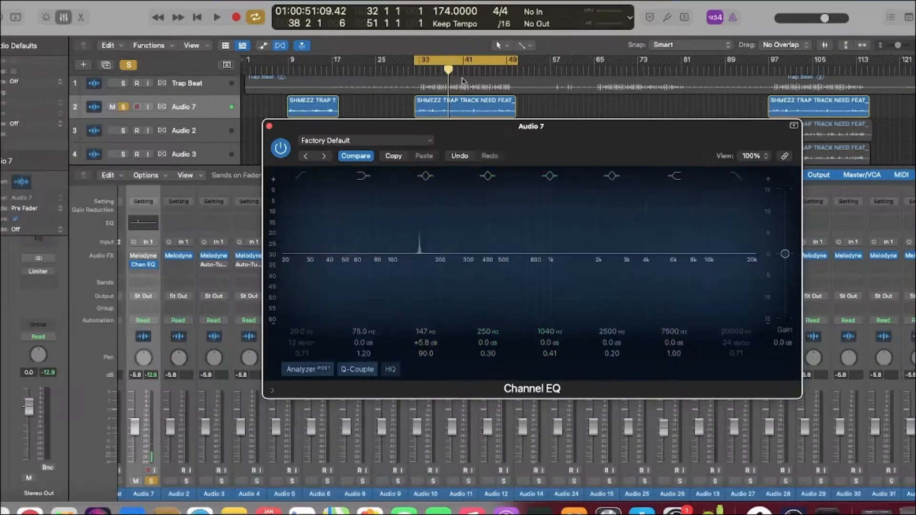
# Step: Play Audio 7 from bar 34 and sweep the narrow 147 Hz band up through the spectrum into the upper mids
pyautogui.click(423, 76)
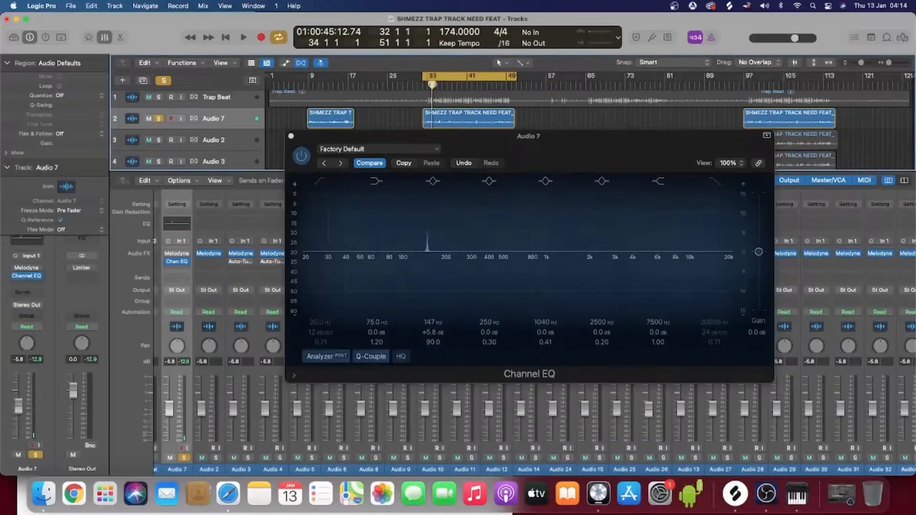
pyautogui.press('space')
pyautogui.moveTo(427, 229); pyautogui.dragTo(619, 304)
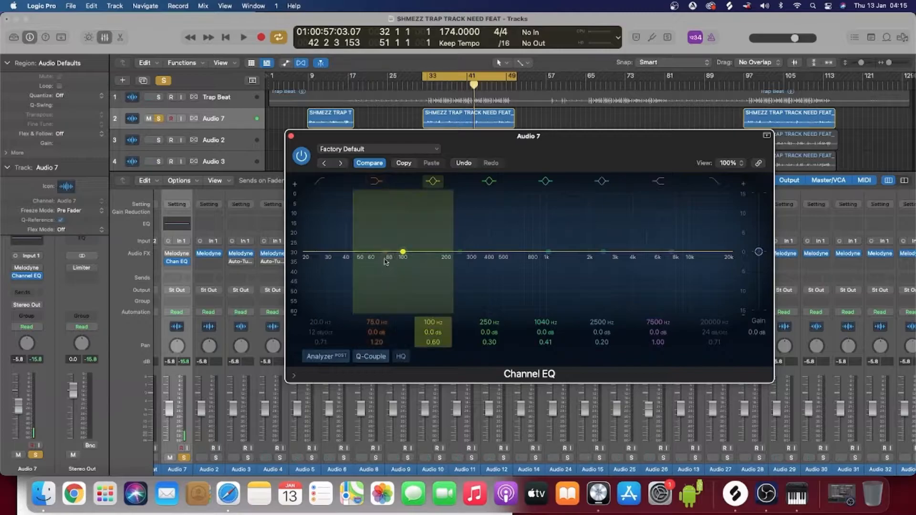
# Step: While auditioning Audio 7, cut the 1040 Hz band by about 9.3 dB and set the analyzer to post-EQ
pyautogui.press('space')
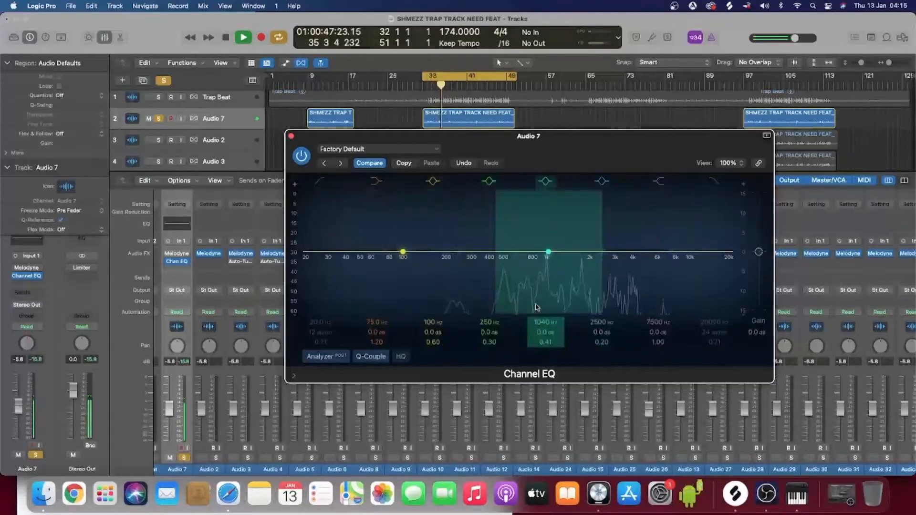
pyautogui.press('space')
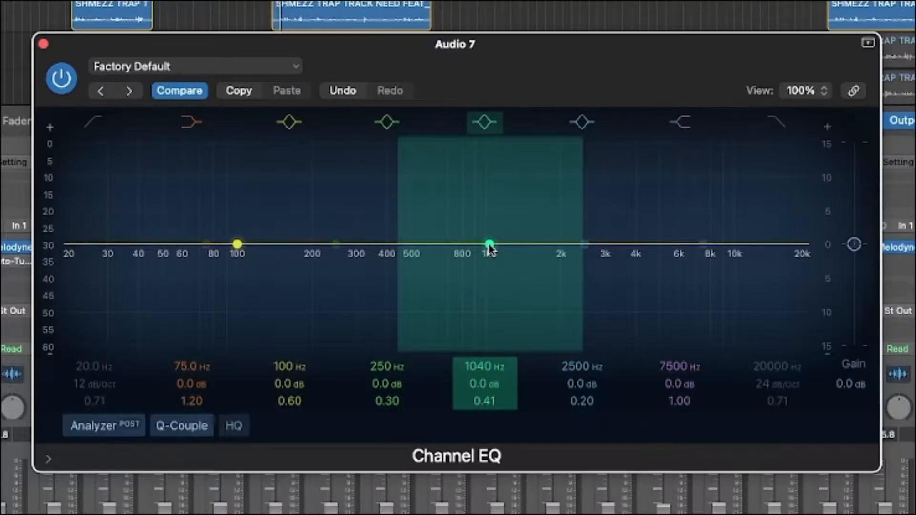
pyautogui.moveTo(489, 245); pyautogui.dragTo(492, 326)
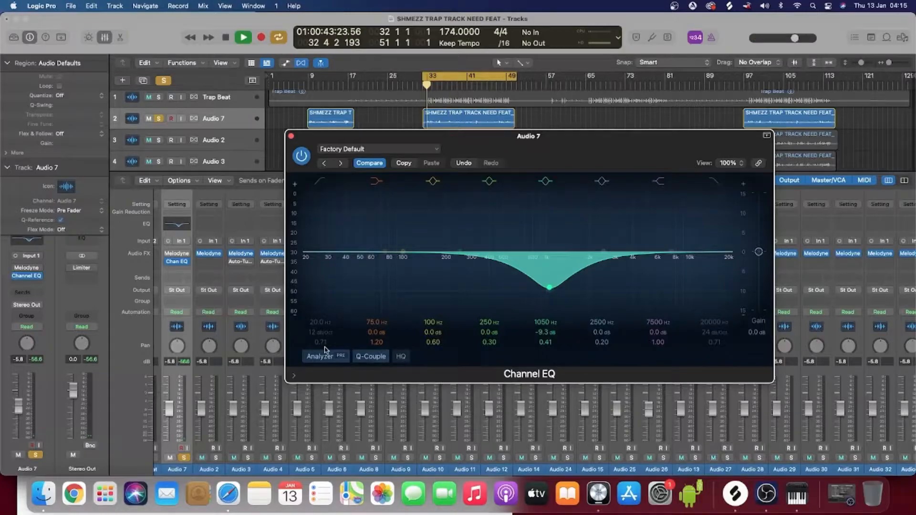
pyautogui.click(324, 349)
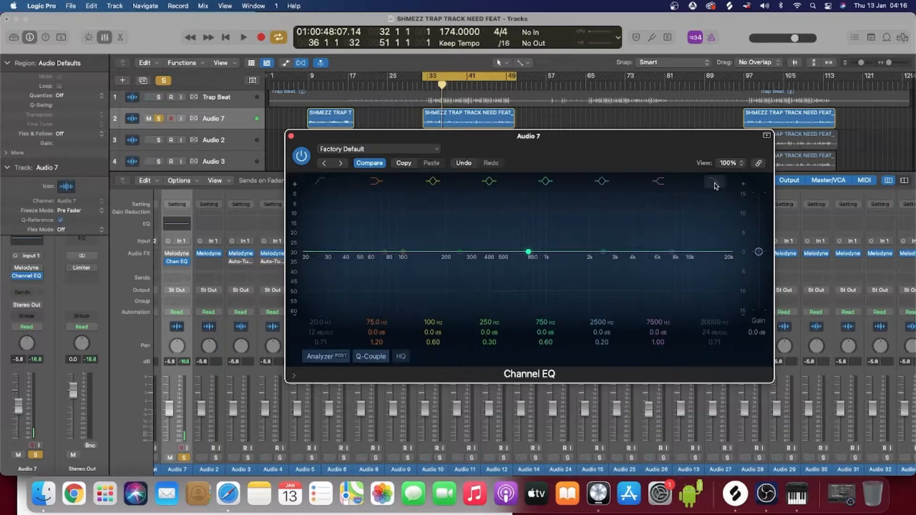
# Step: Apply a high cut at about 10300 Hz and a low cut at about 82 Hz with a 48 dB/Oct slope
pyautogui.click(715, 184)
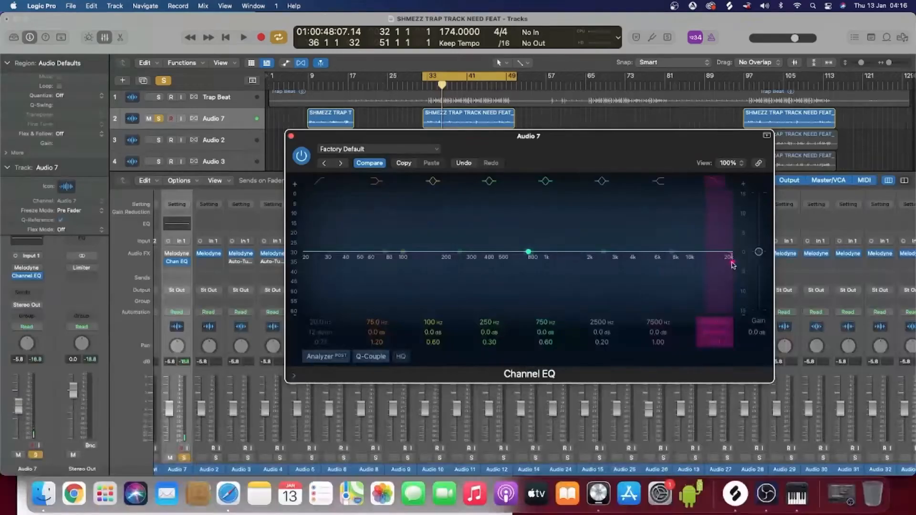
pyautogui.moveTo(732, 264); pyautogui.dragTo(690, 261)
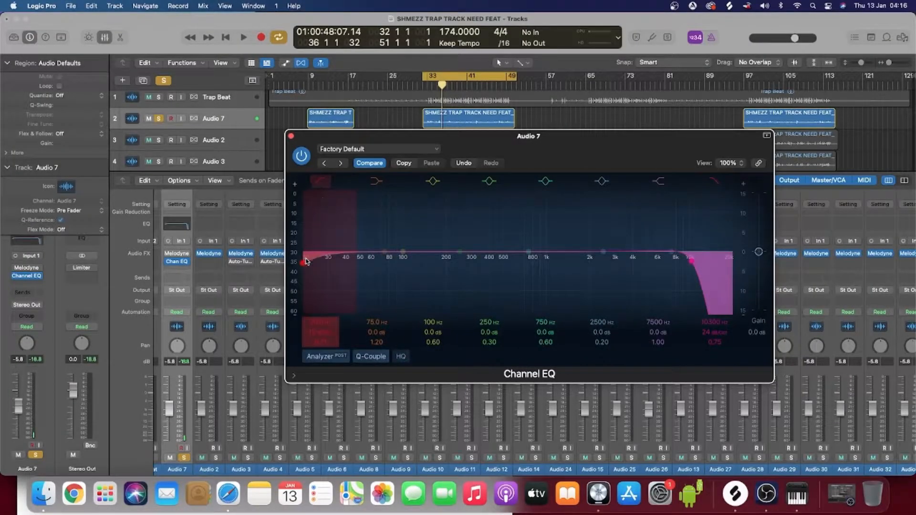
pyautogui.moveTo(306, 261); pyautogui.dragTo(366, 262)
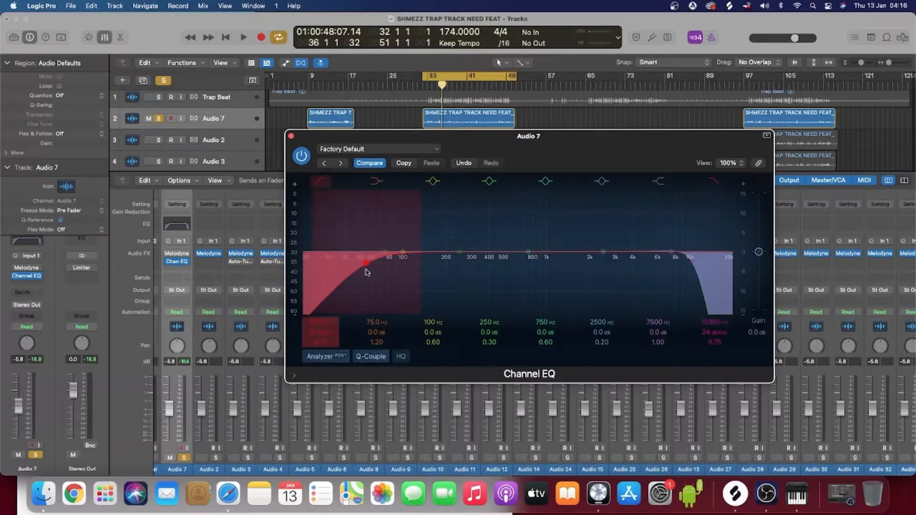
pyautogui.moveTo(360, 267); pyautogui.dragTo(393, 271)
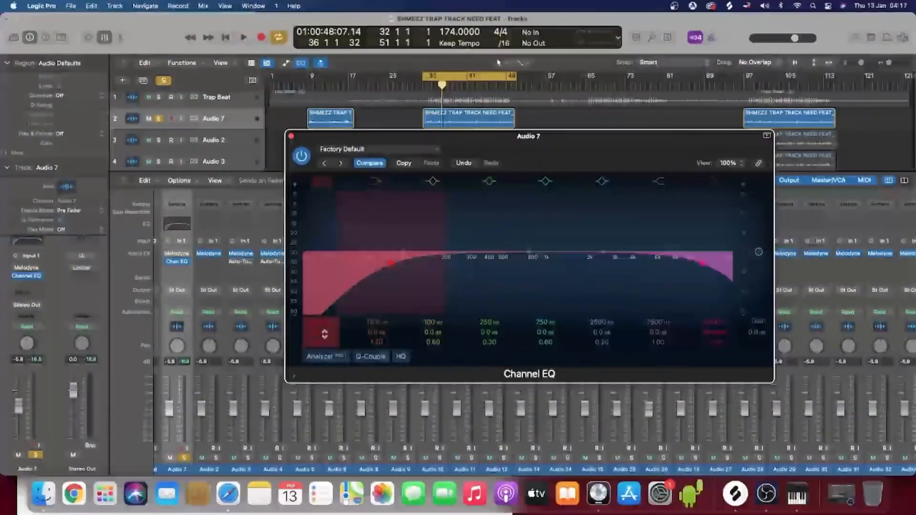
pyautogui.moveTo(324, 334)
pyautogui.mouseDown()
pyautogui.moveTo(324, 320)
pyautogui.moveTo(315, 330)
pyautogui.mouseUp()
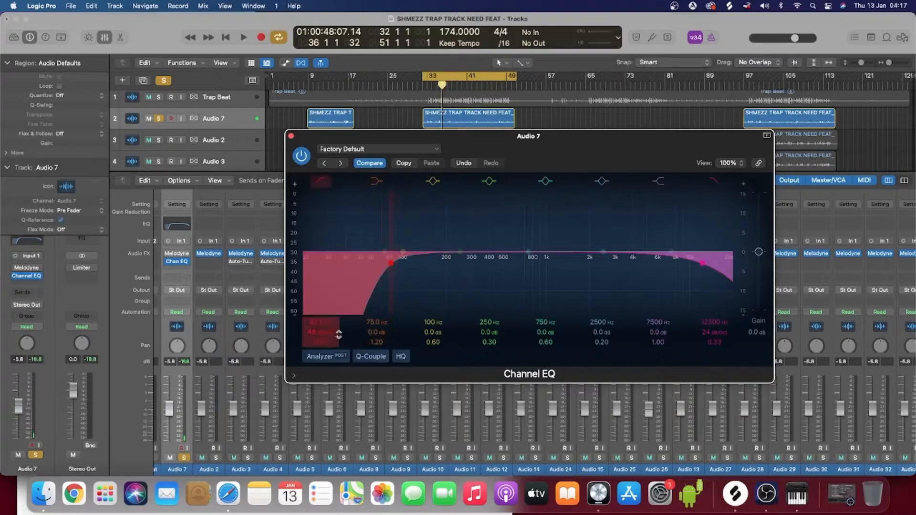
pyautogui.click(351, 317)
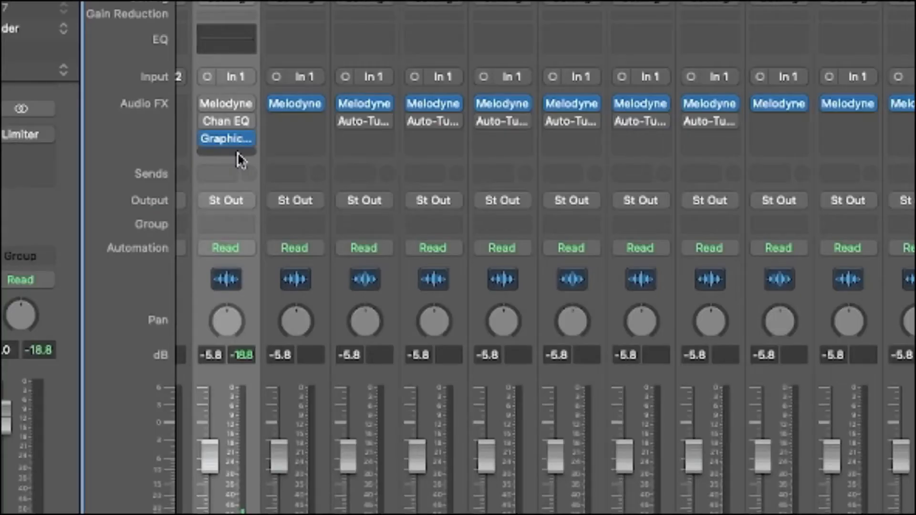
# Step: Insert a mono Vintage Graphic EQ in Audio 7's next free effect slot and remove the existing Vintage Graphic EQ above it
pyautogui.click(182, 271)
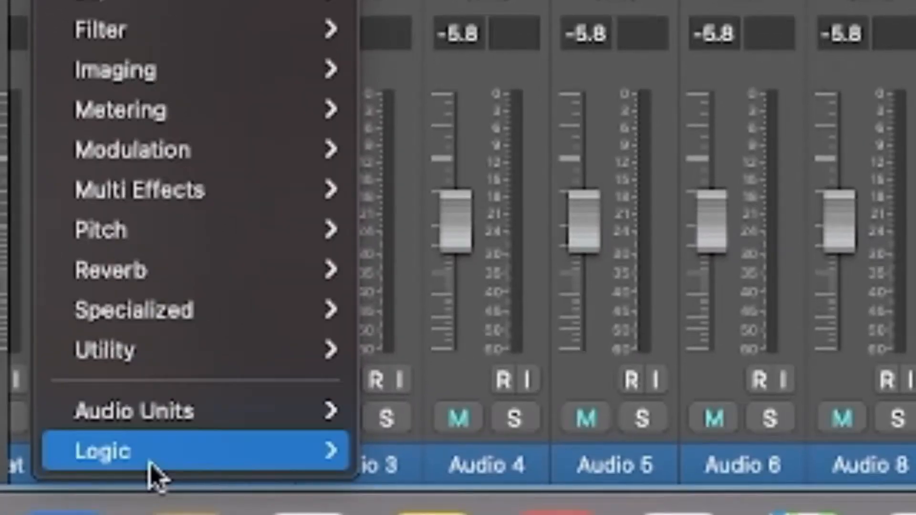
pyautogui.moveTo(181, 466)
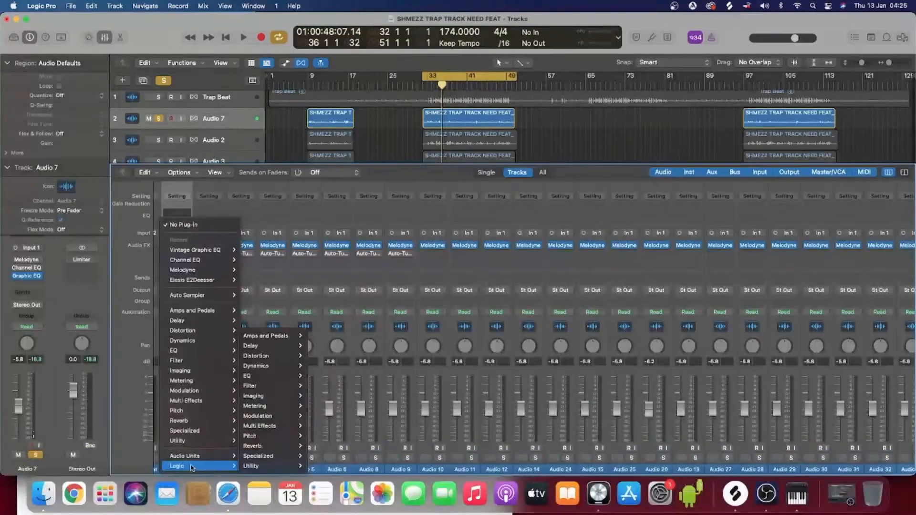
pyautogui.moveTo(264, 377)
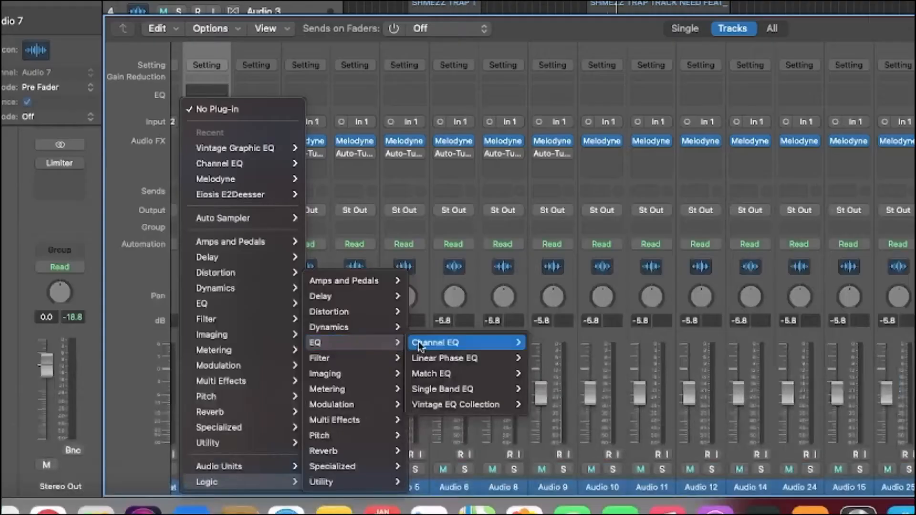
pyautogui.moveTo(336, 387)
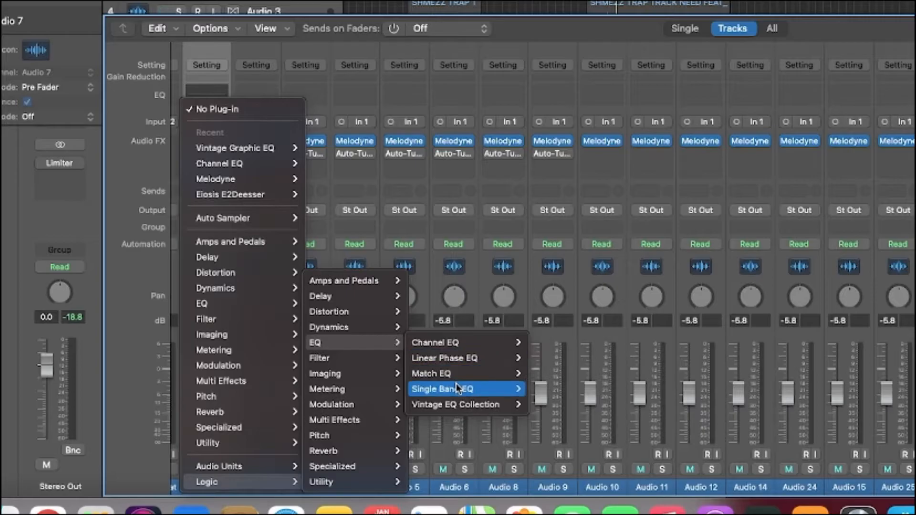
pyautogui.moveTo(457, 404)
pyautogui.moveTo(564, 410)
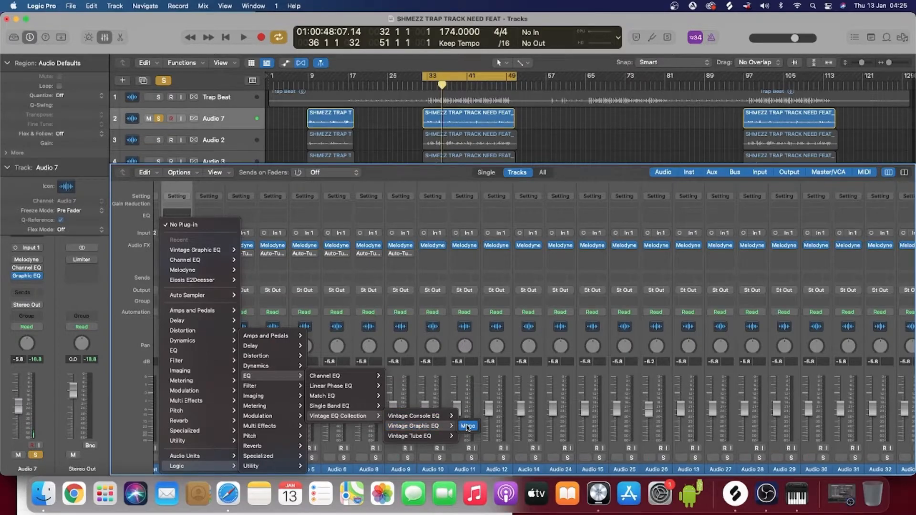
pyautogui.click(467, 427)
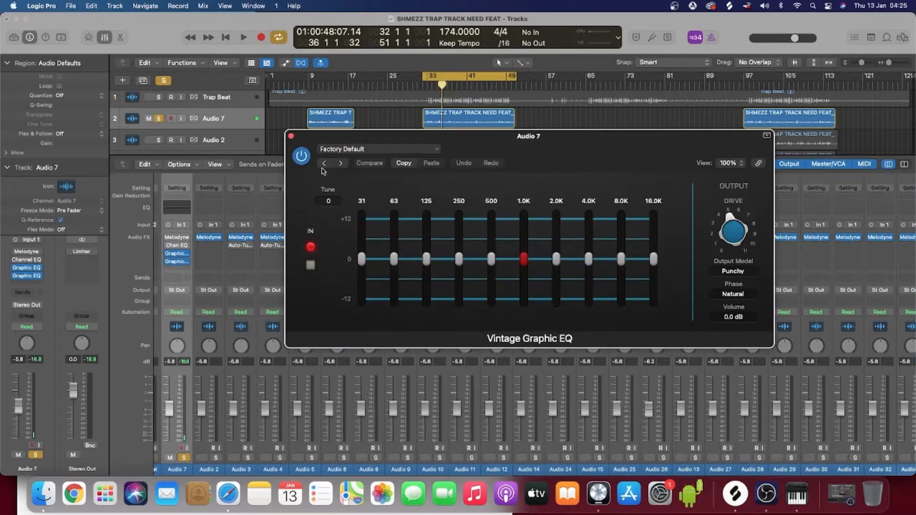
pyautogui.click(187, 254)
pyautogui.click(213, 236)
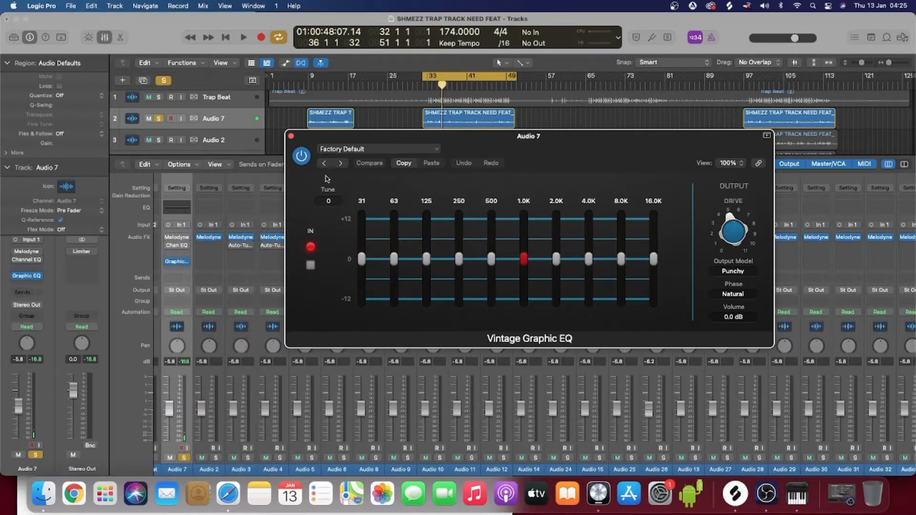
# Step: Move the Vintage Graphic EQ on Audio 7 up to the effect slot directly below the Channel EQ
pyautogui.moveTo(177, 262); pyautogui.dragTo(178, 253)
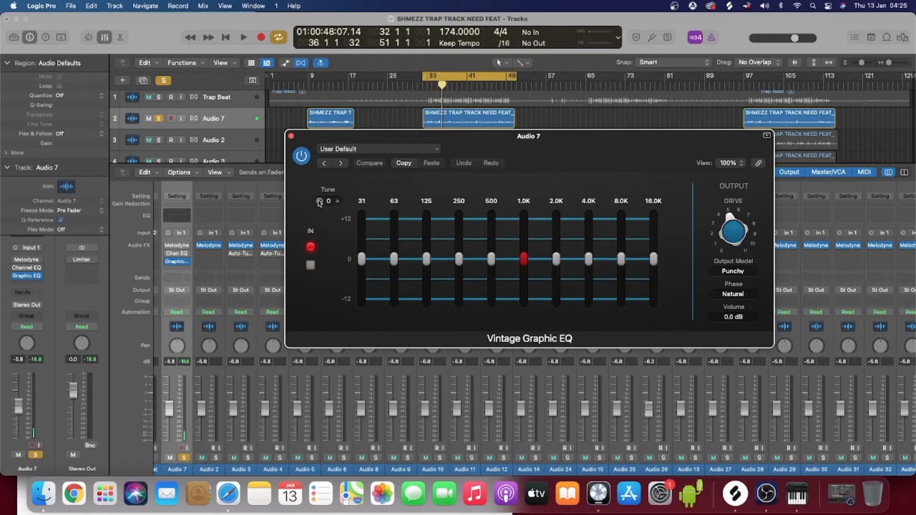
# Step: Shift the Vintage Graphic EQ's Tune down to -12 and return it to 0
pyautogui.click(319, 201)
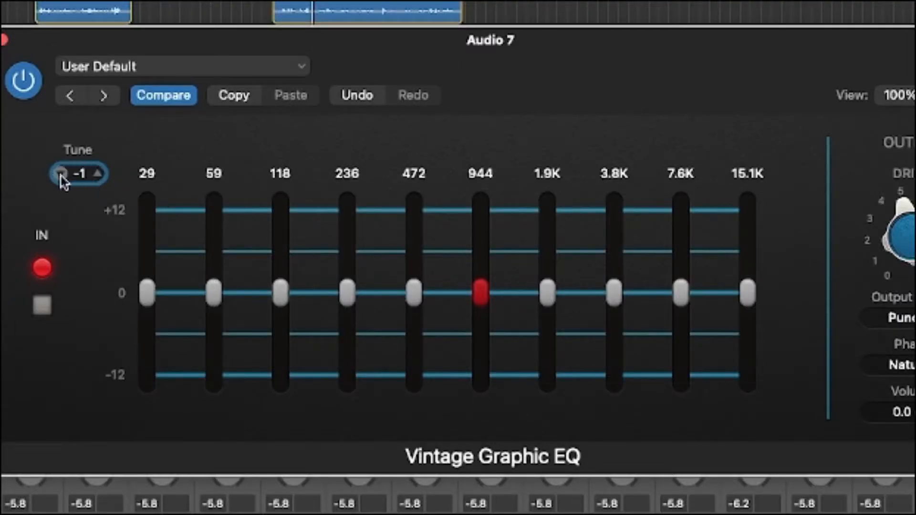
pyautogui.click(61, 175)
pyautogui.click(61, 174)
pyautogui.click(60, 174)
pyautogui.click(59, 174)
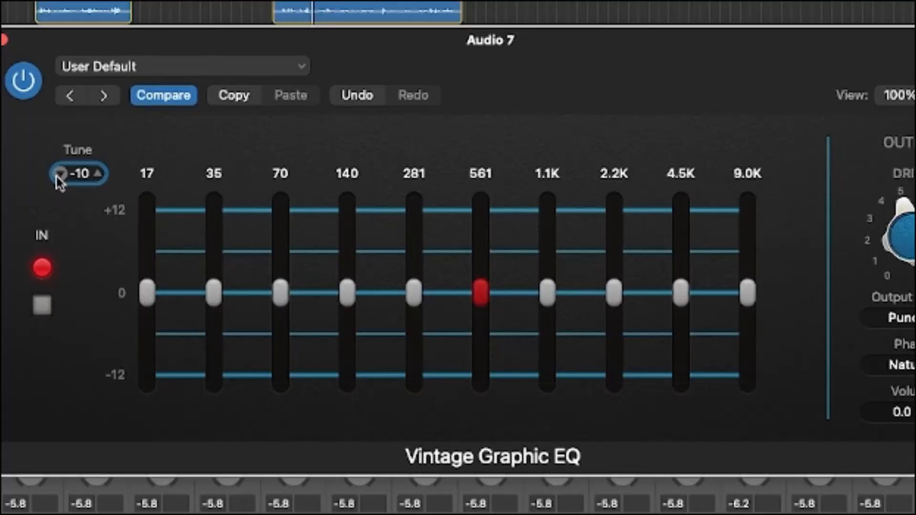
pyautogui.click(61, 174)
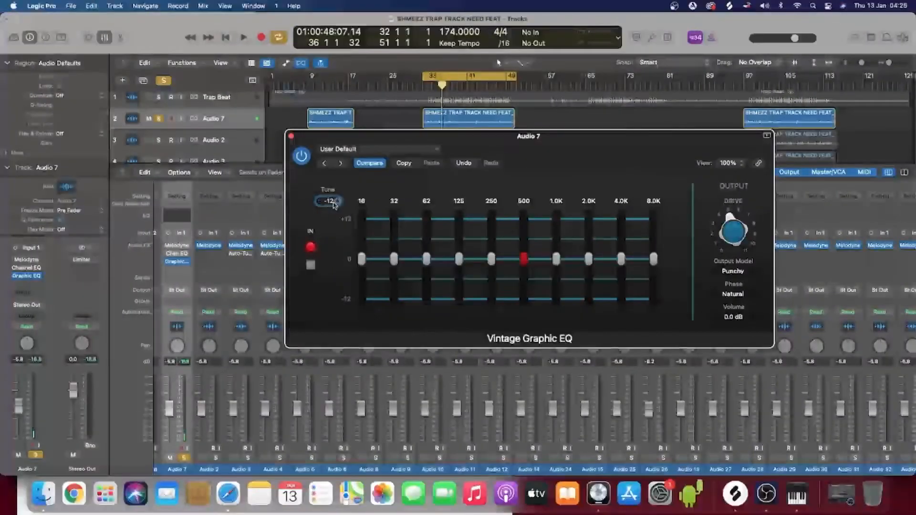
pyautogui.moveTo(334, 204); pyautogui.dragTo(333, 176)
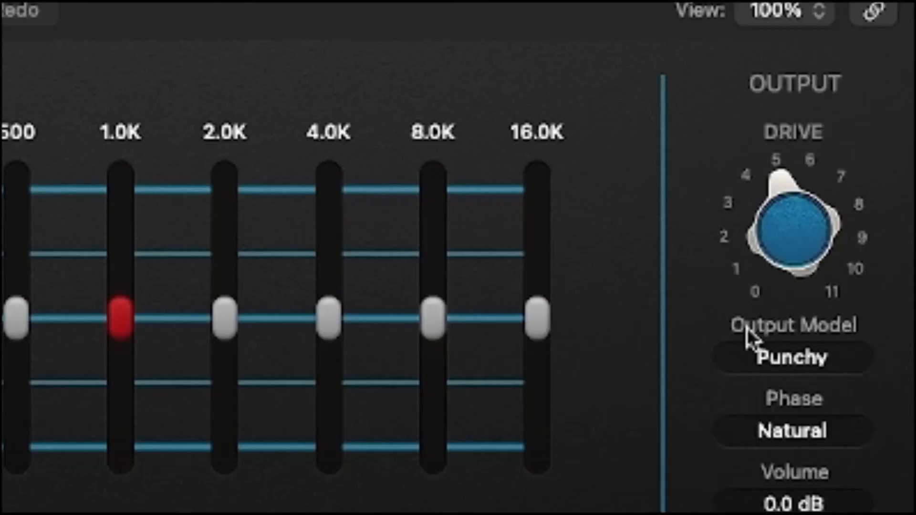
# Step: Examine the Drive and Volume controls and the available Output Model and Phase options in the Vintage Graphic EQ's output section
pyautogui.moveTo(734, 236)
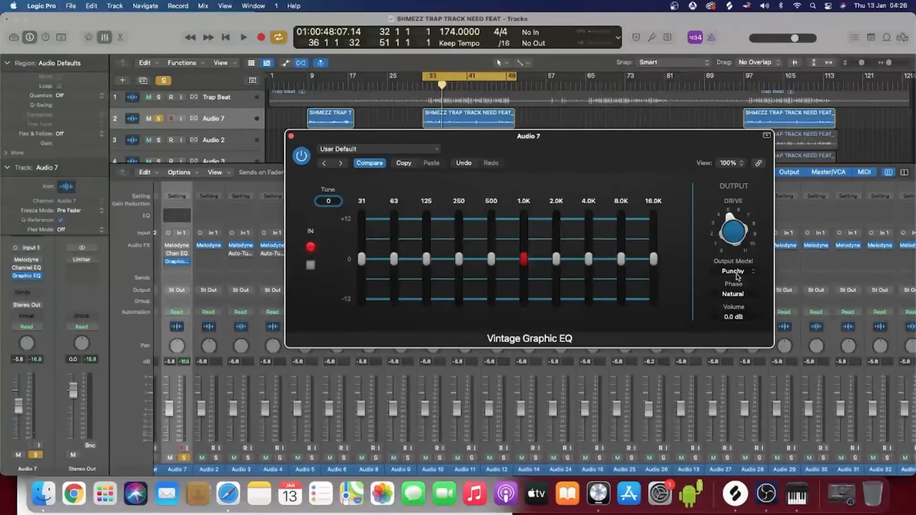
pyautogui.click(738, 276)
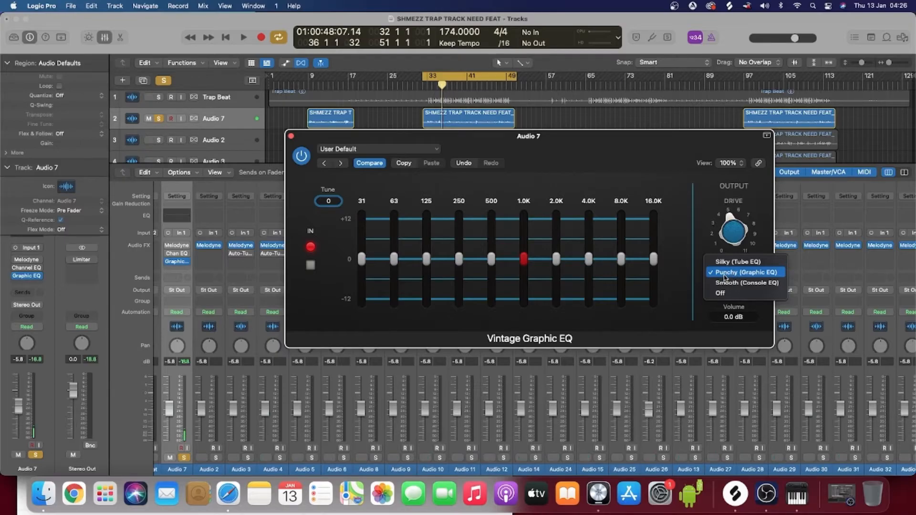
pyautogui.click(699, 274)
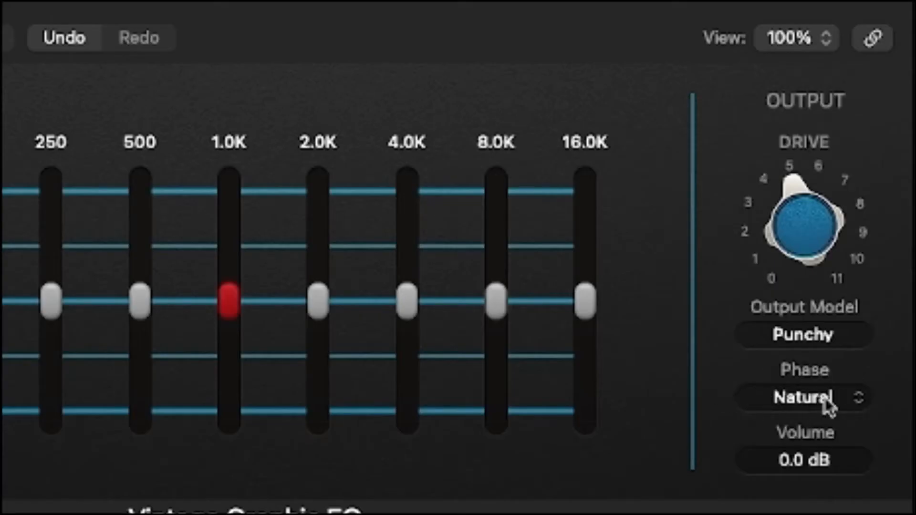
pyautogui.click(811, 400)
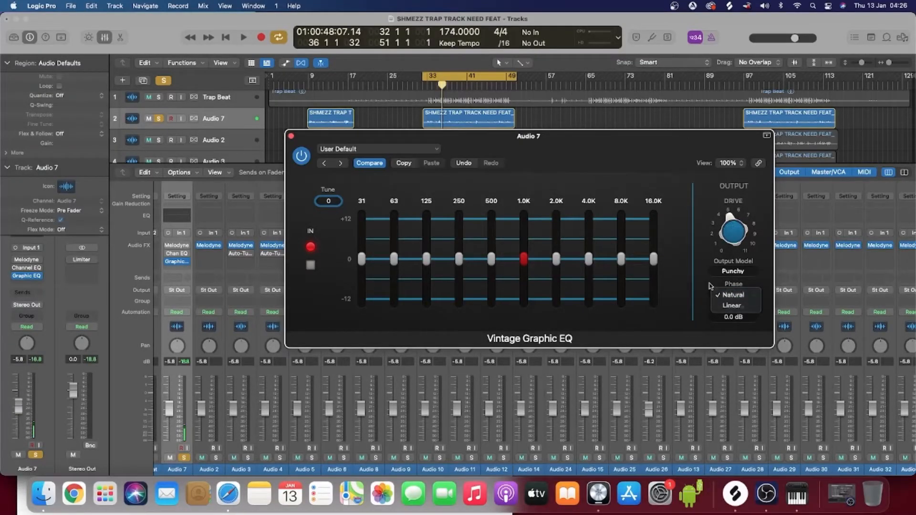
pyautogui.click(710, 290)
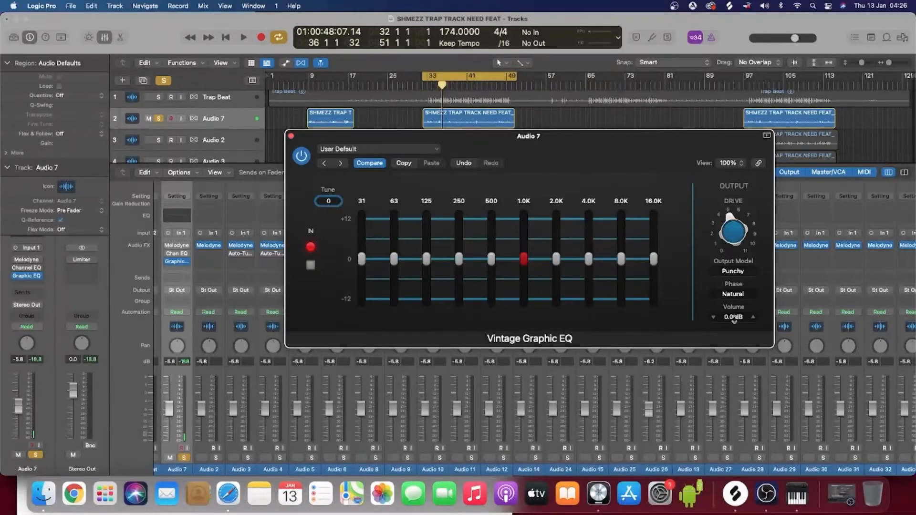
pyautogui.moveTo(745, 246)
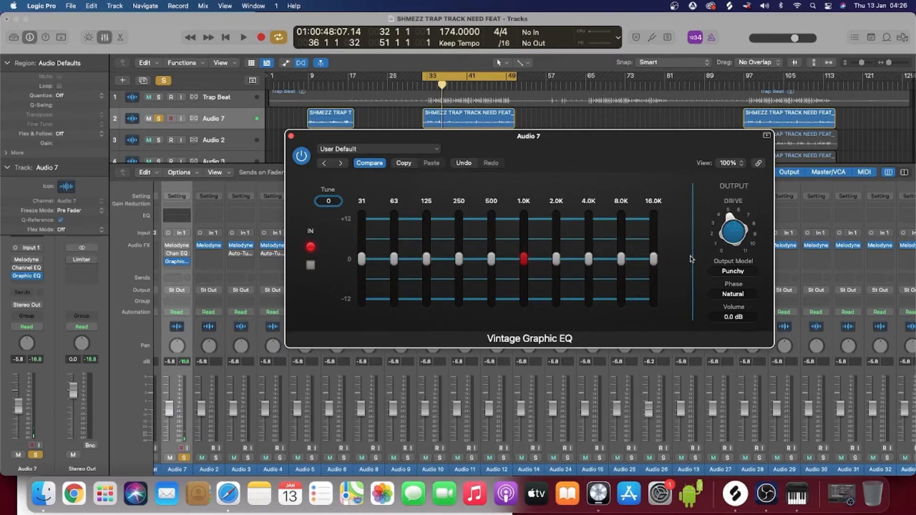
# Step: Sweep the Tune to -12 and up to +12 to shift all band frequencies, and reset it to 0
pyautogui.moveTo(359, 247)
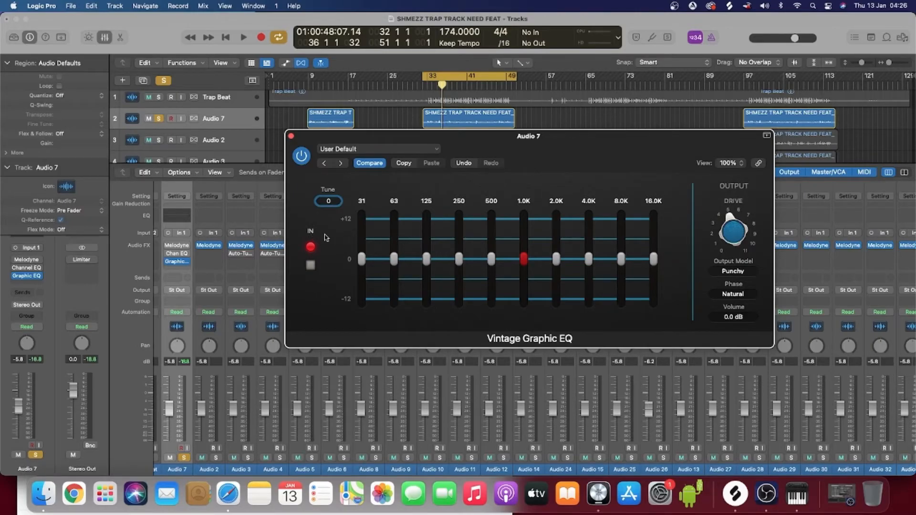
pyautogui.moveTo(332, 205)
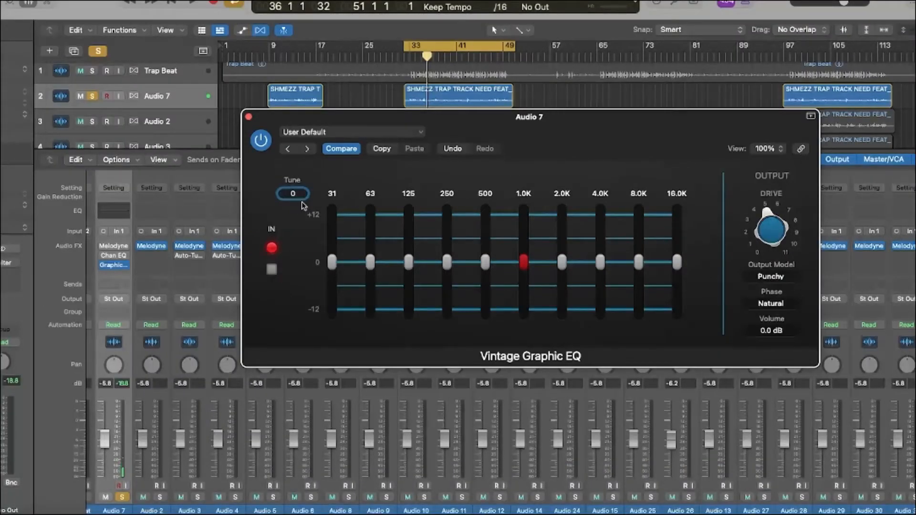
pyautogui.moveTo(292, 193); pyautogui.dragTo(292, 224)
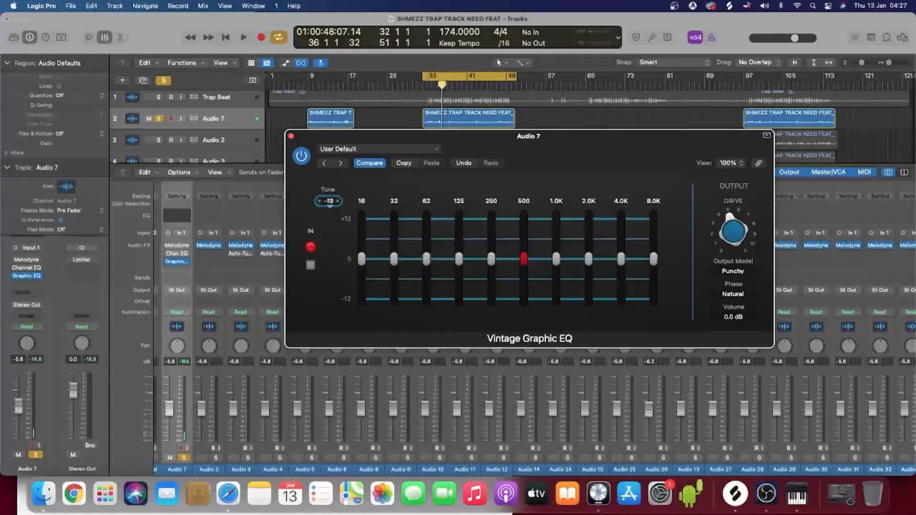
pyautogui.moveTo(329, 202); pyautogui.dragTo(329, 165)
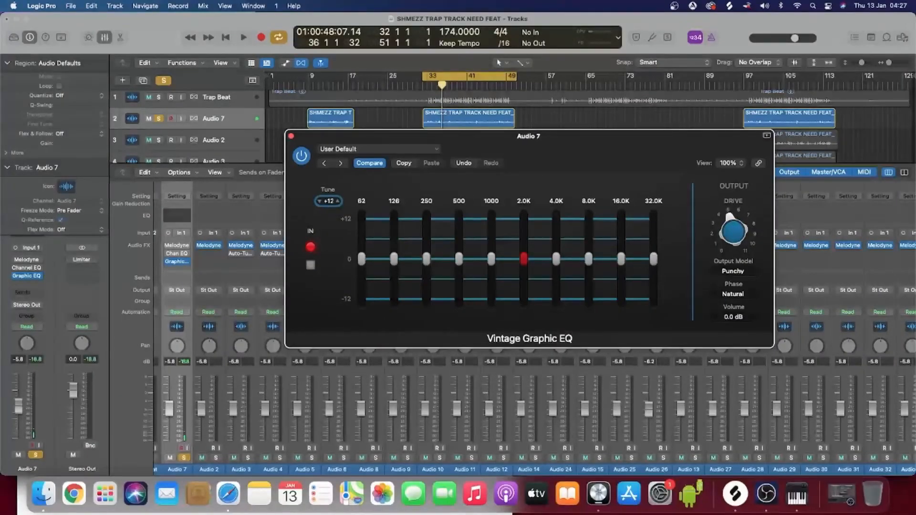
pyautogui.keyDown('alt'); pyautogui.click(330, 202); pyautogui.keyUp('alt')
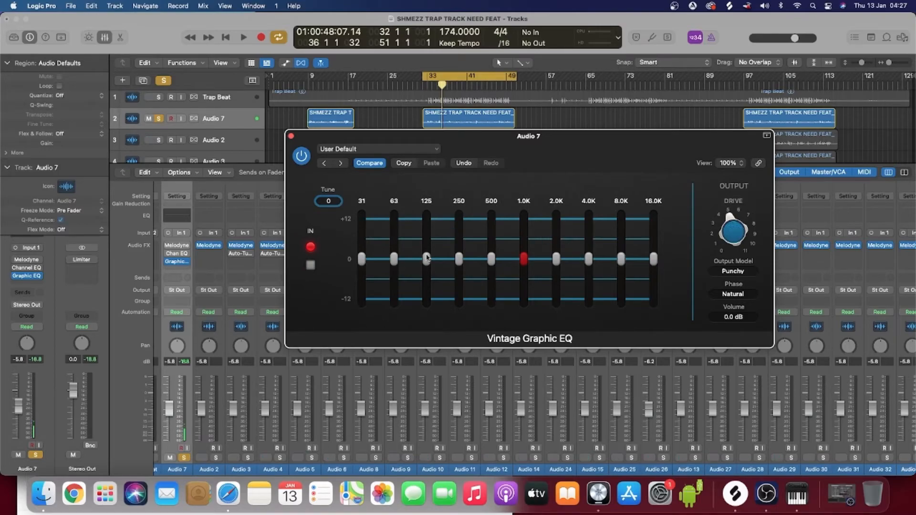
# Step: Try boosting the 31 Hz band of the Vintage Graphic EQ
pyautogui.click(365, 265)
pyautogui.moveTo(361, 259); pyautogui.dragTo(362, 216)
pyautogui.moveTo(732, 241)
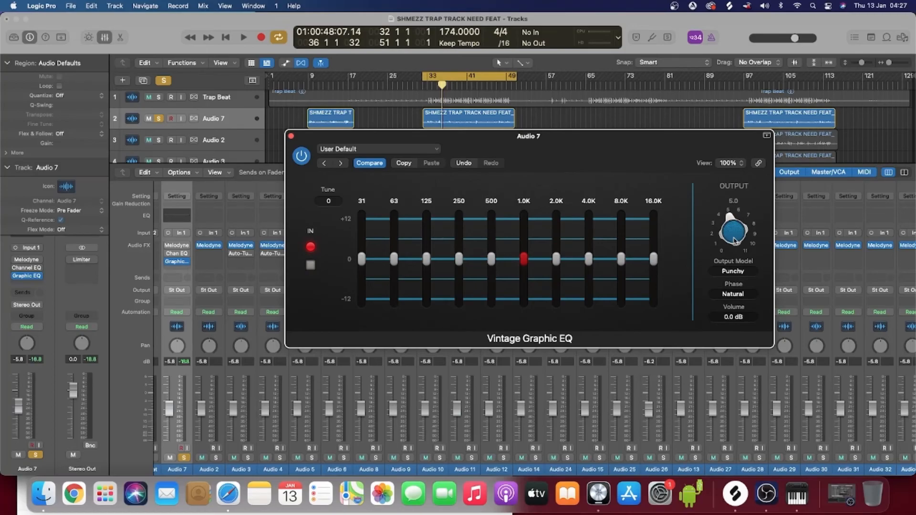